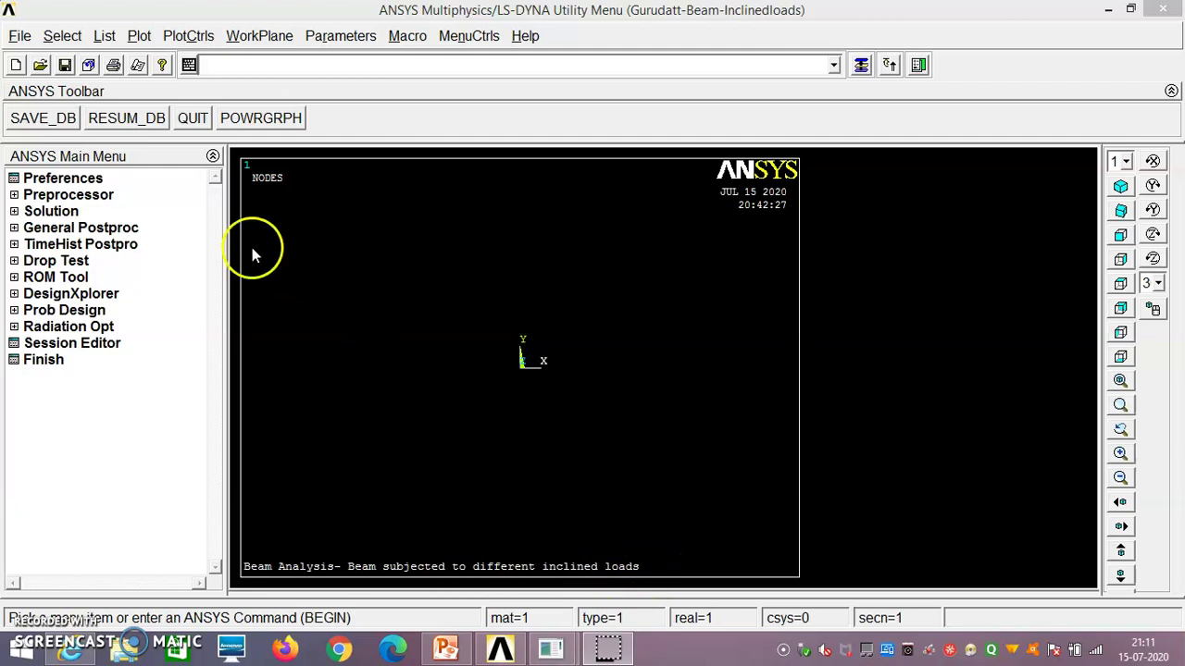
List the session's log file and examine the commands recorded in it.
left_click(19, 37)
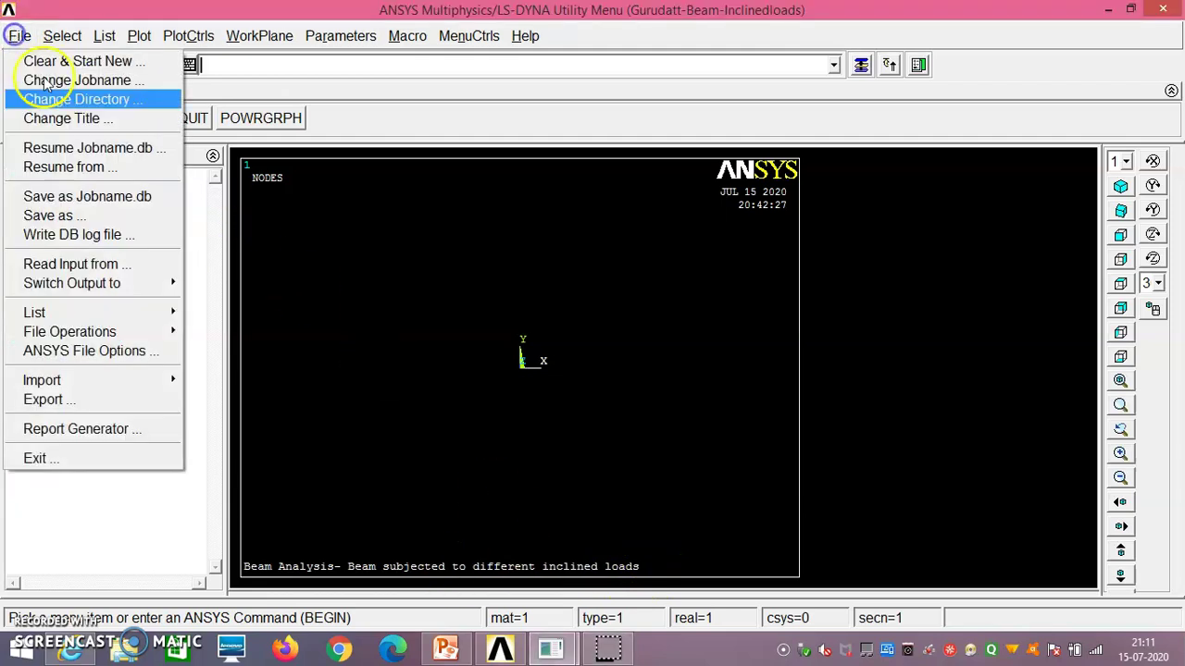
mouse_move(127, 315)
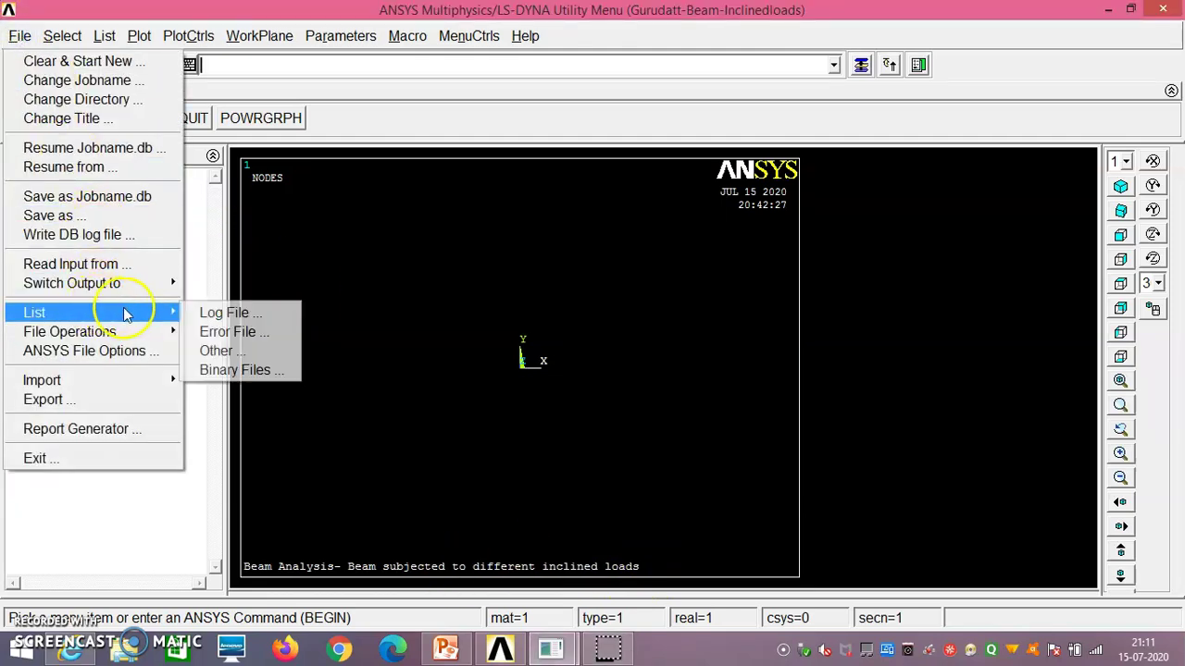
left_click(224, 312)
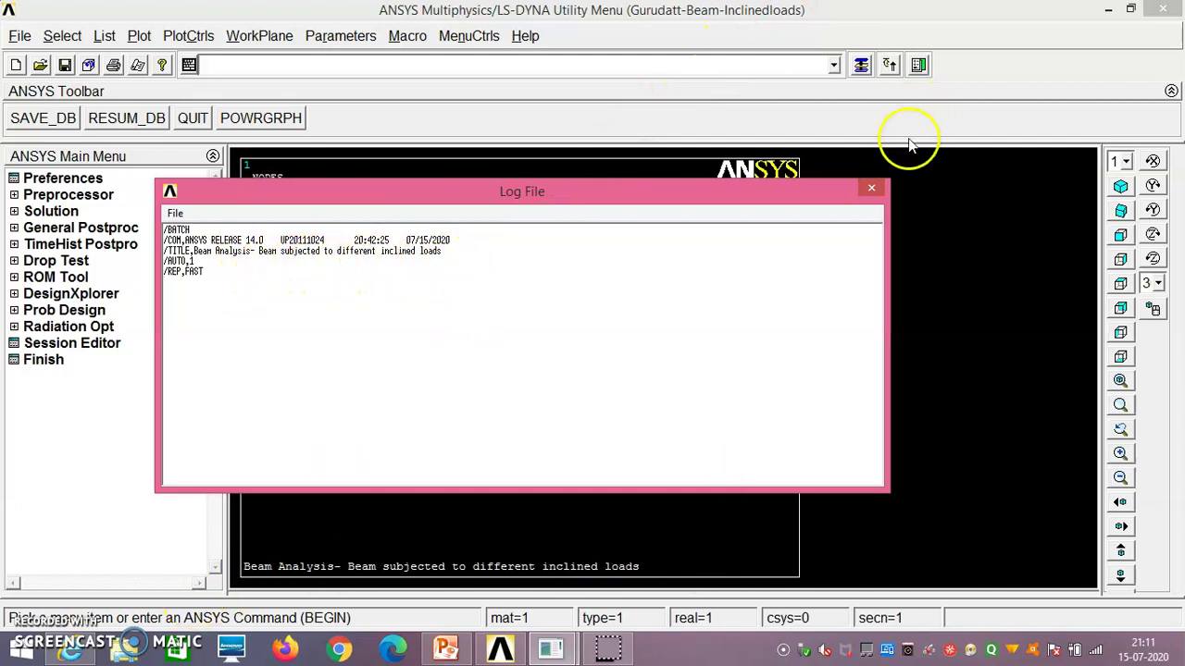
left_click(871, 188)
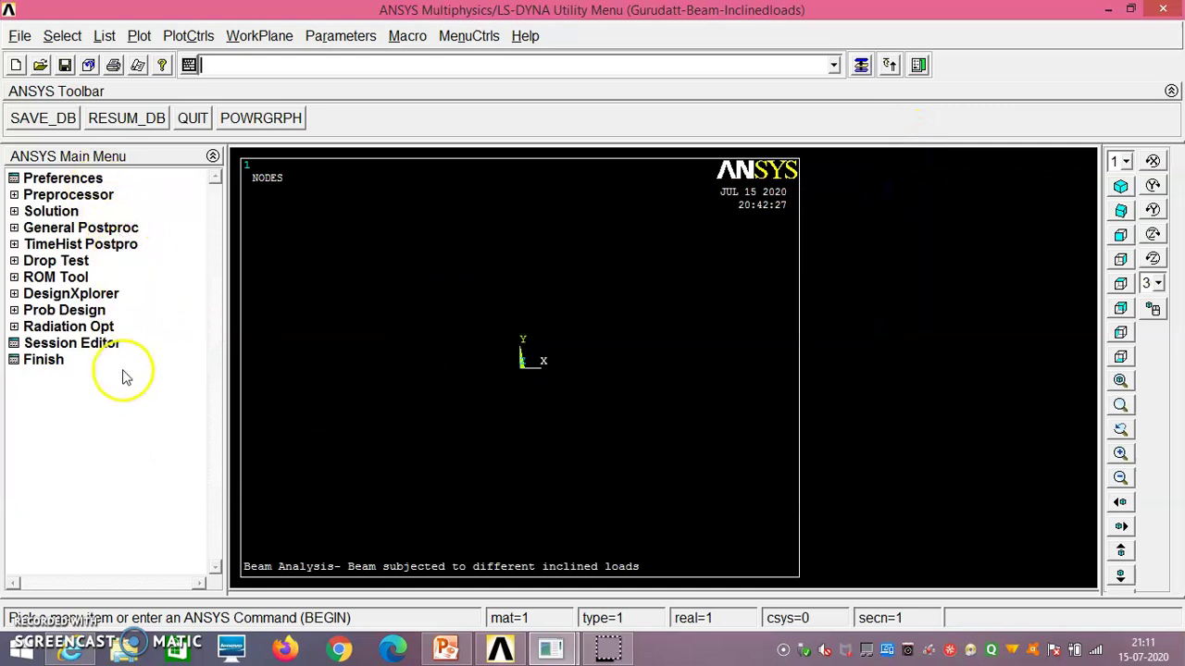
left_click(18, 36)
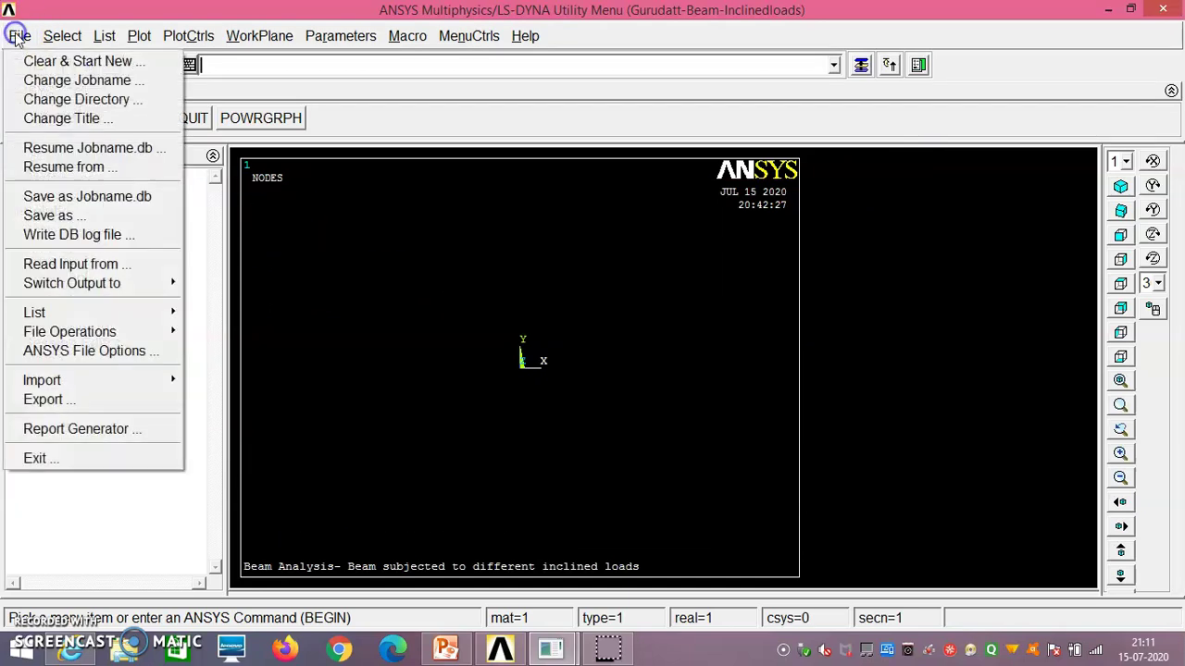
mouse_move(97, 313)
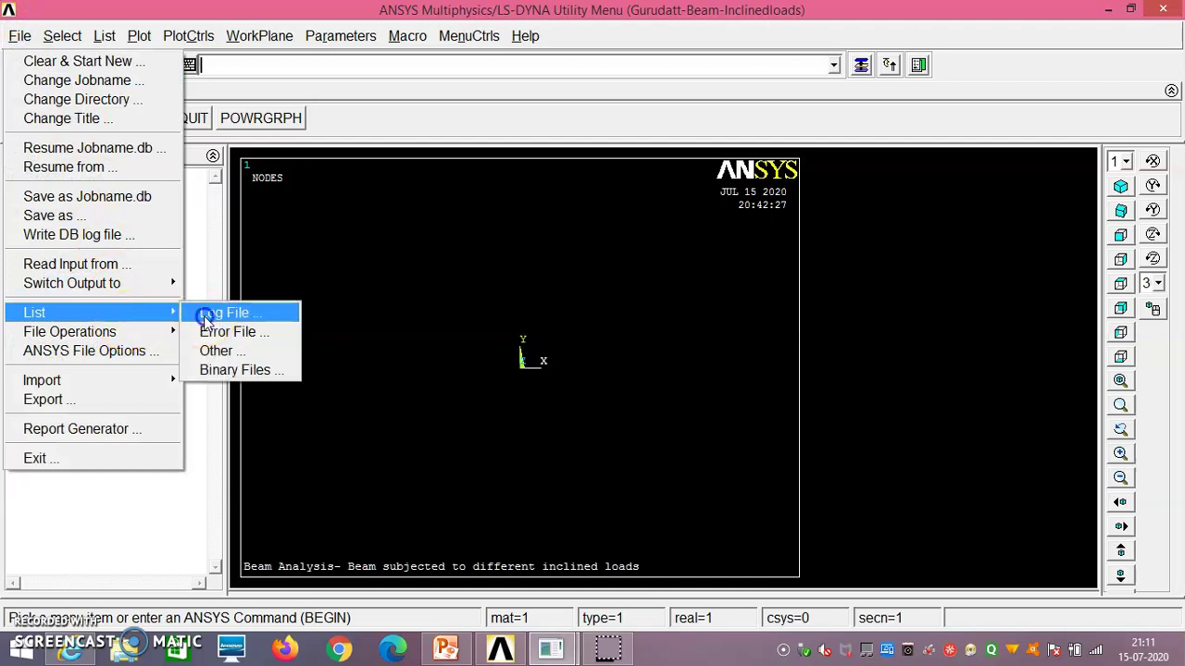
left_click(205, 316)
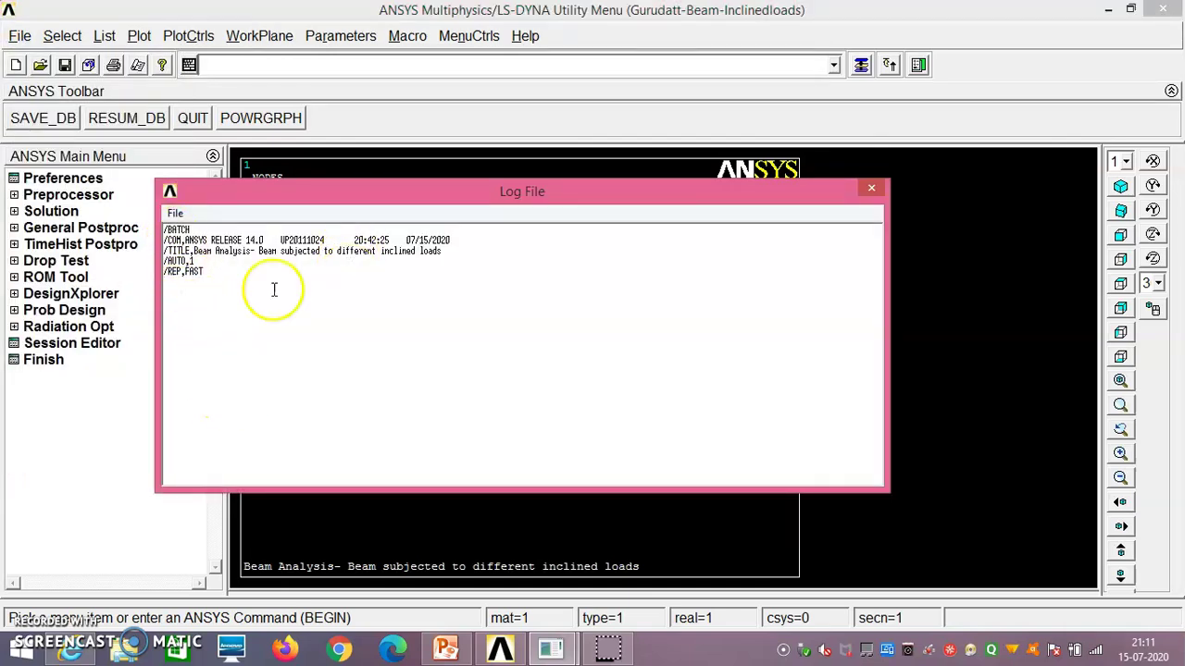
left_click(320, 81)
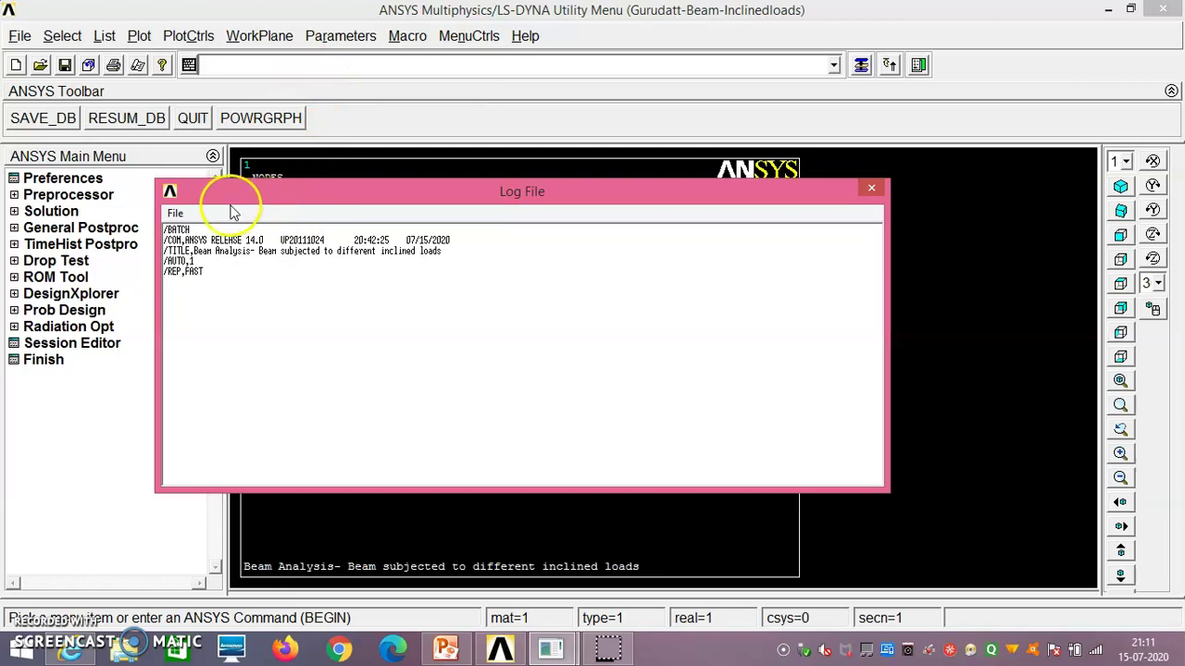
left_click(871, 191)
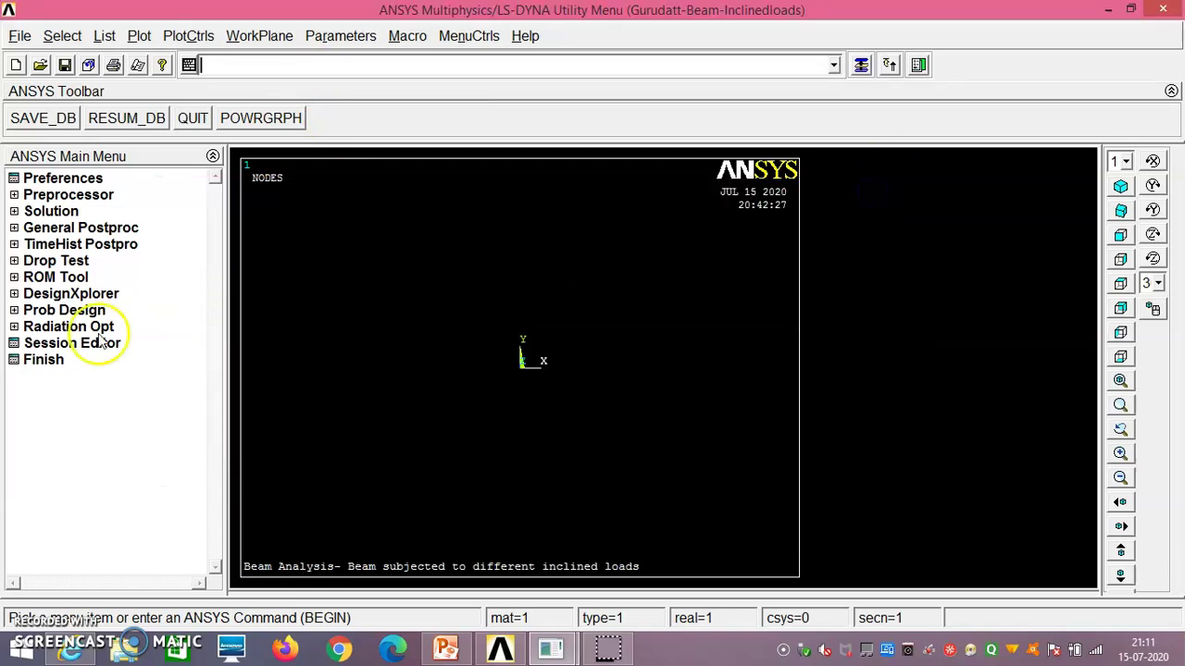
Set the analysis preferences to show only Structural options.
left_click(63, 178)
left_click(592, 190)
left_click(441, 513)
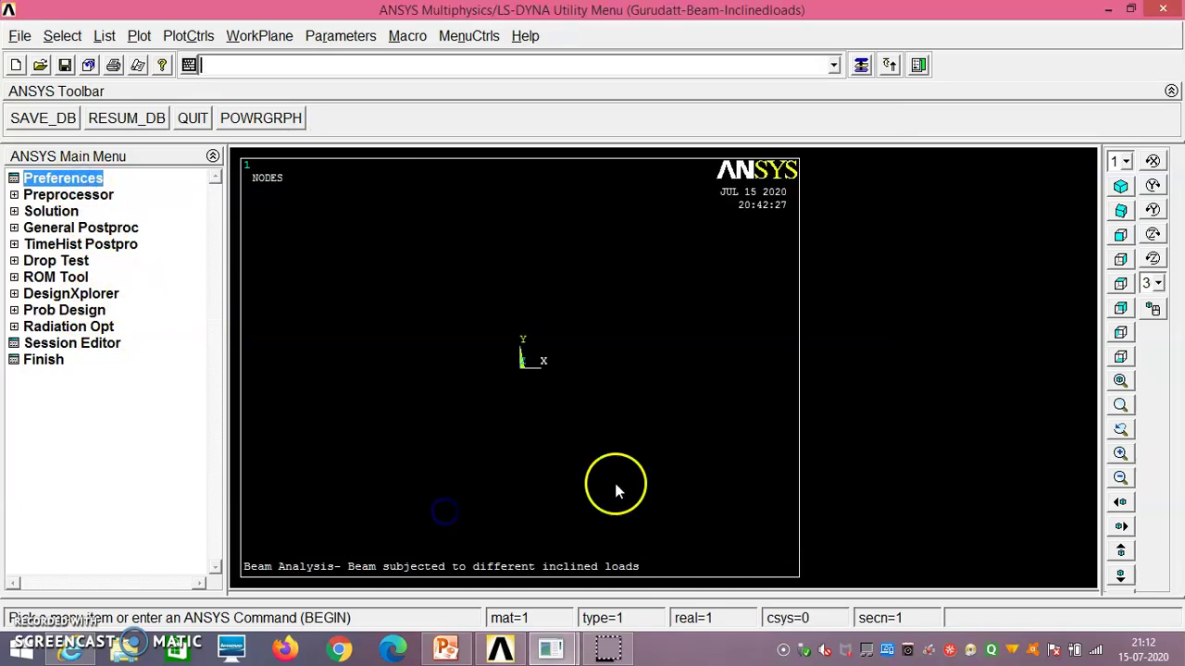
Define element type 1 as the 2 node 188 beam from the element library.
left_click(98, 196)
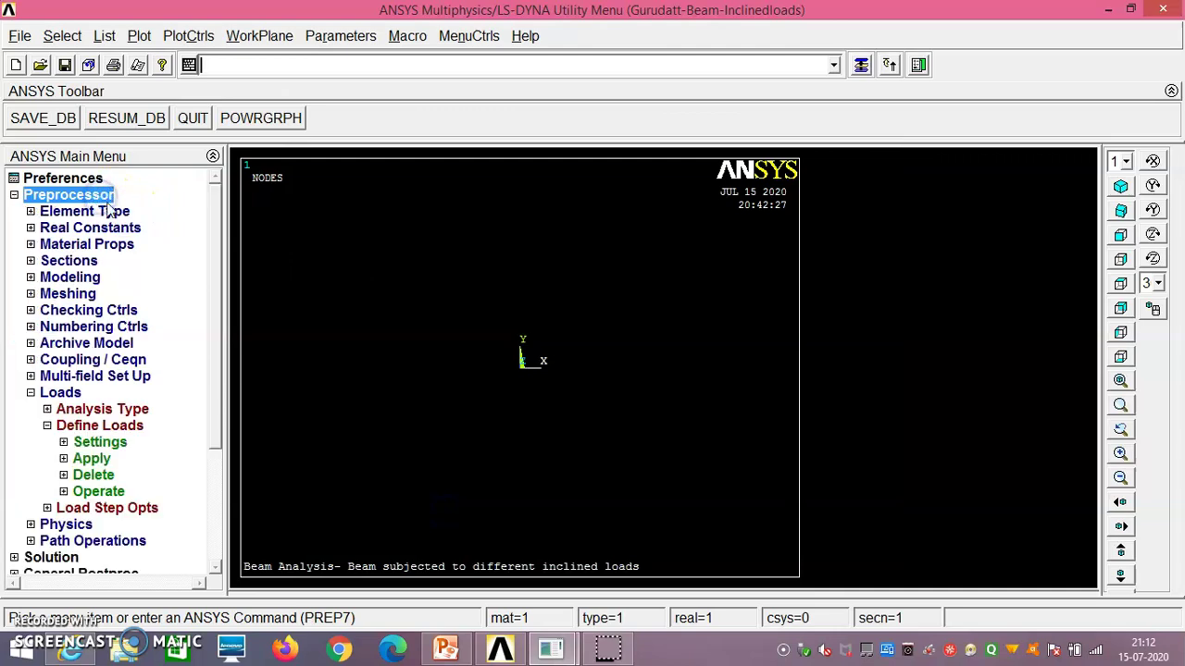
left_click(113, 212)
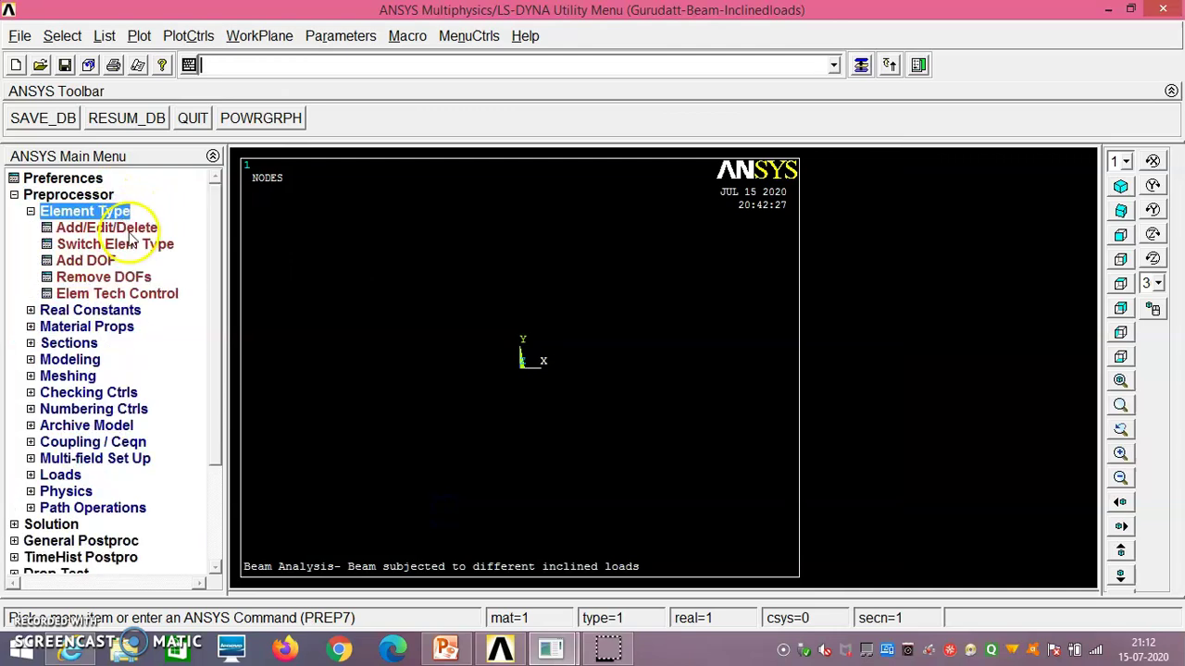
left_click(129, 231)
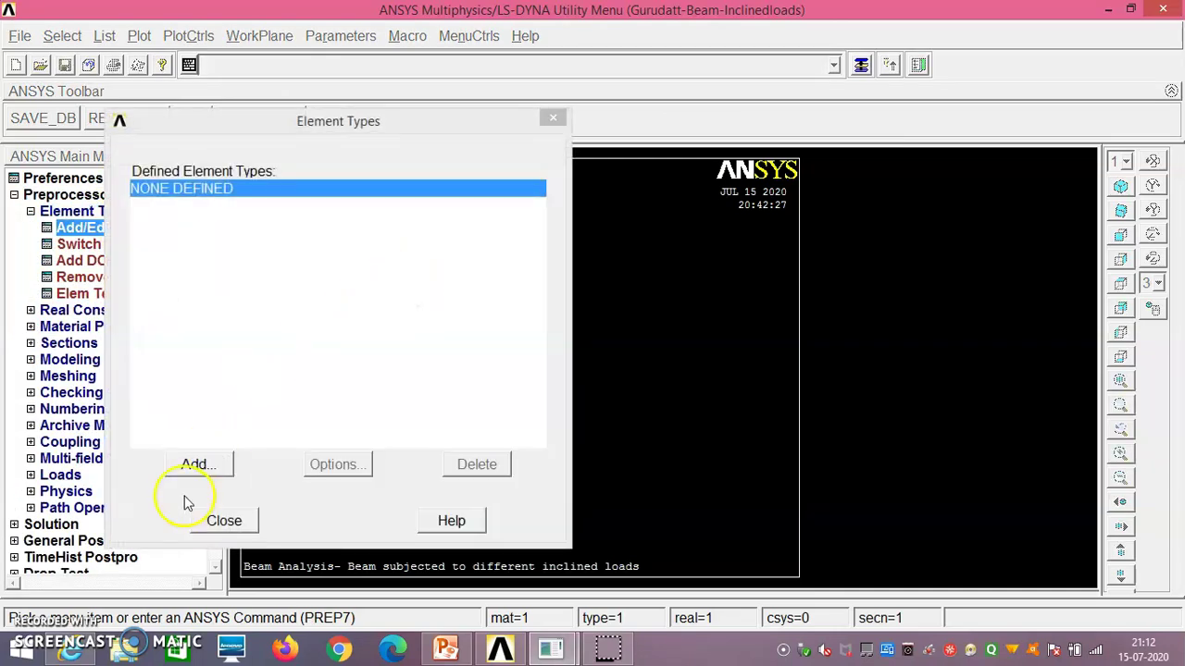
left_click(204, 465)
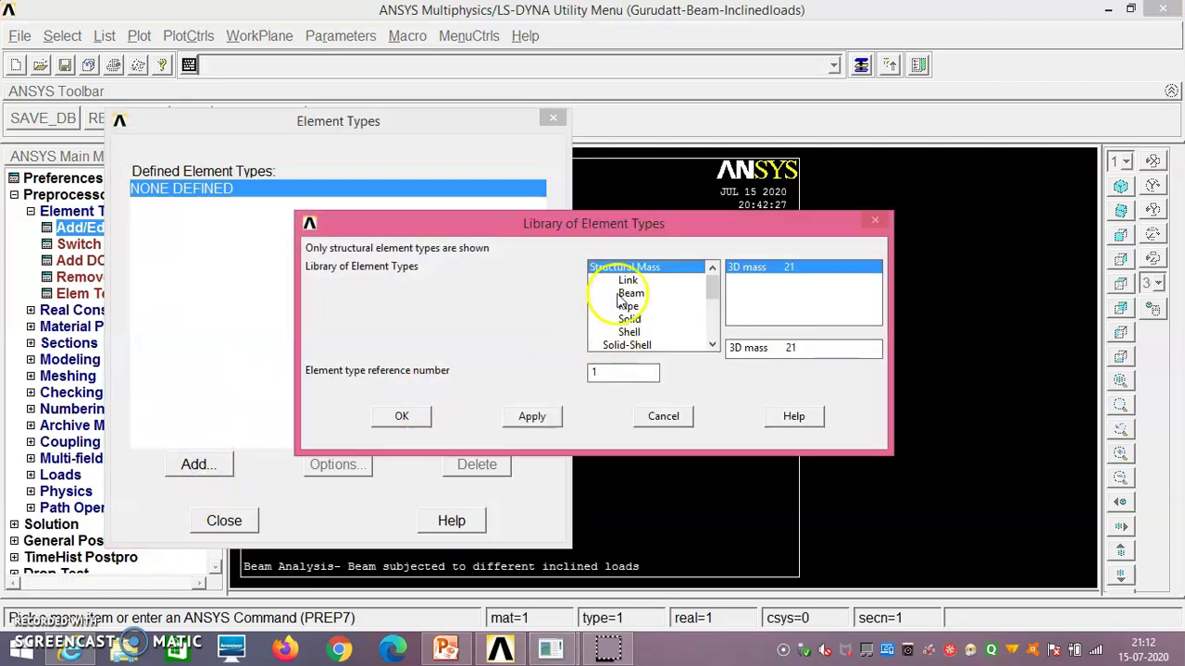
left_click(627, 280)
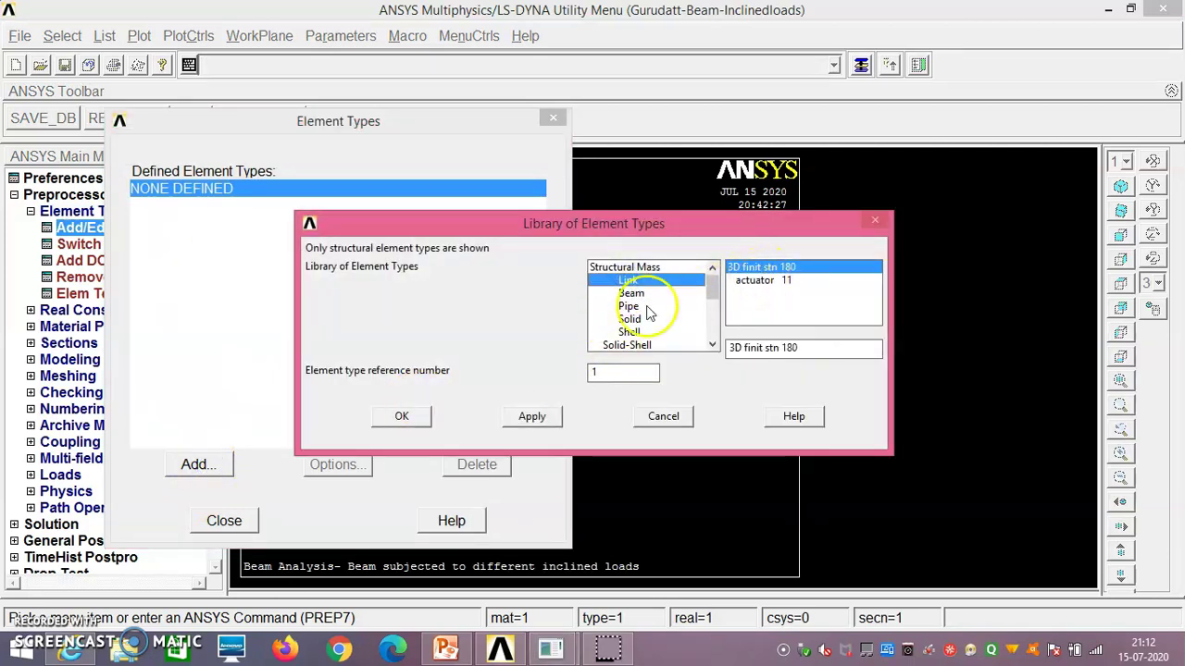
left_click(633, 294)
left_click(751, 280)
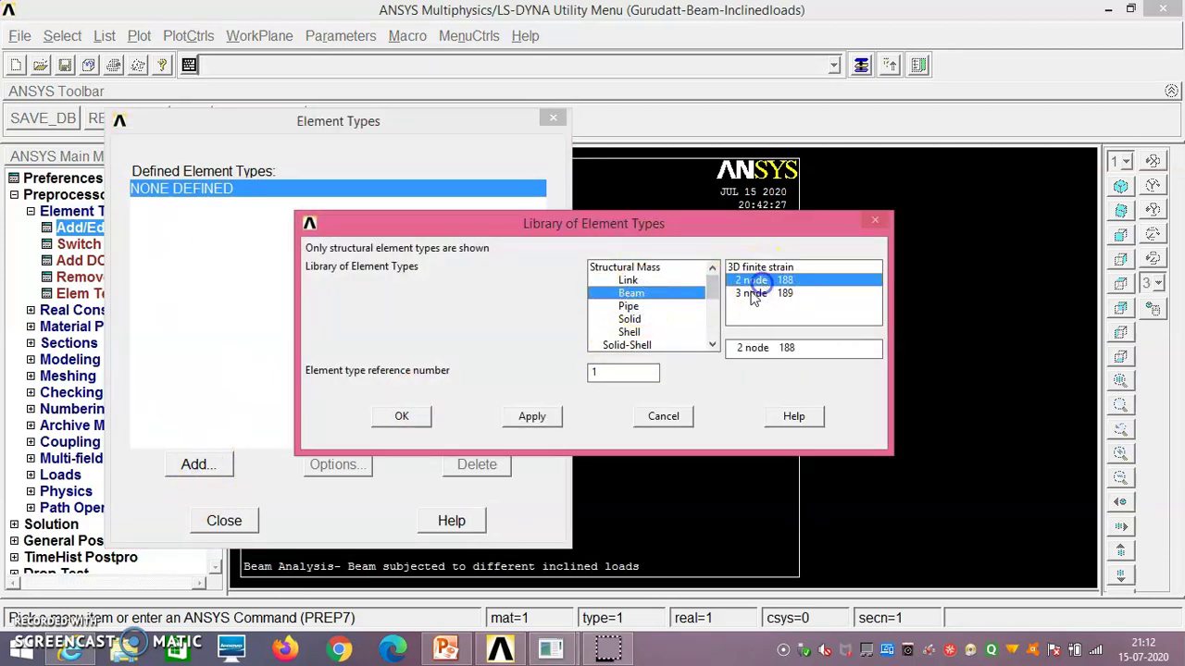
left_click(413, 416)
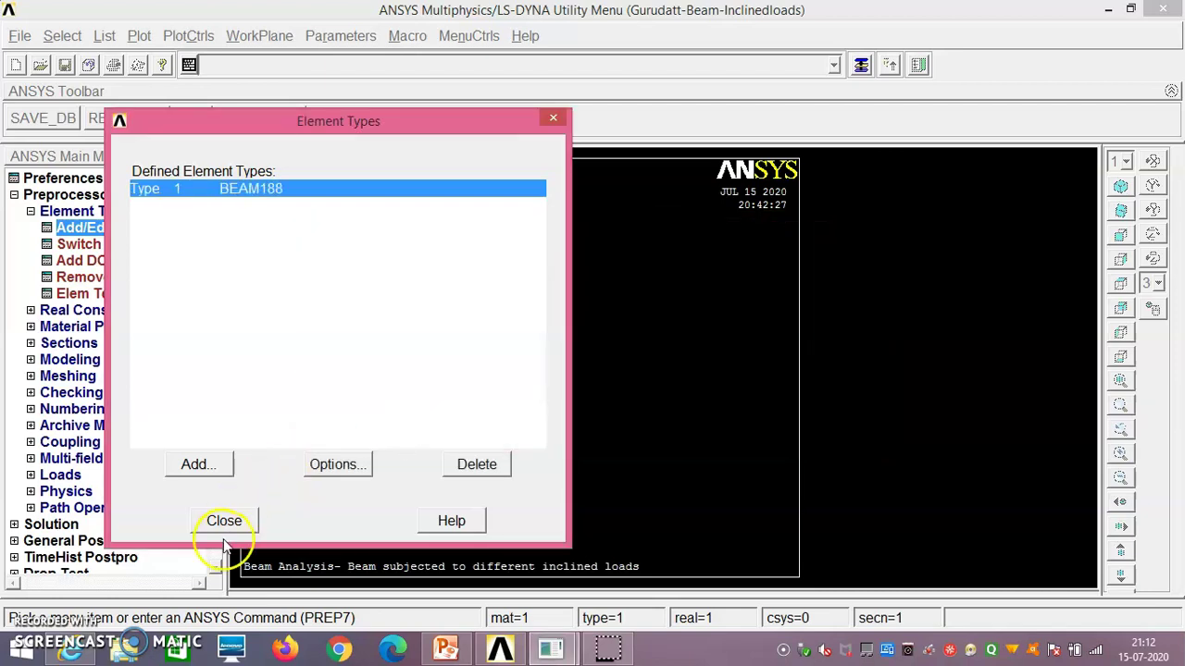
left_click(224, 522)
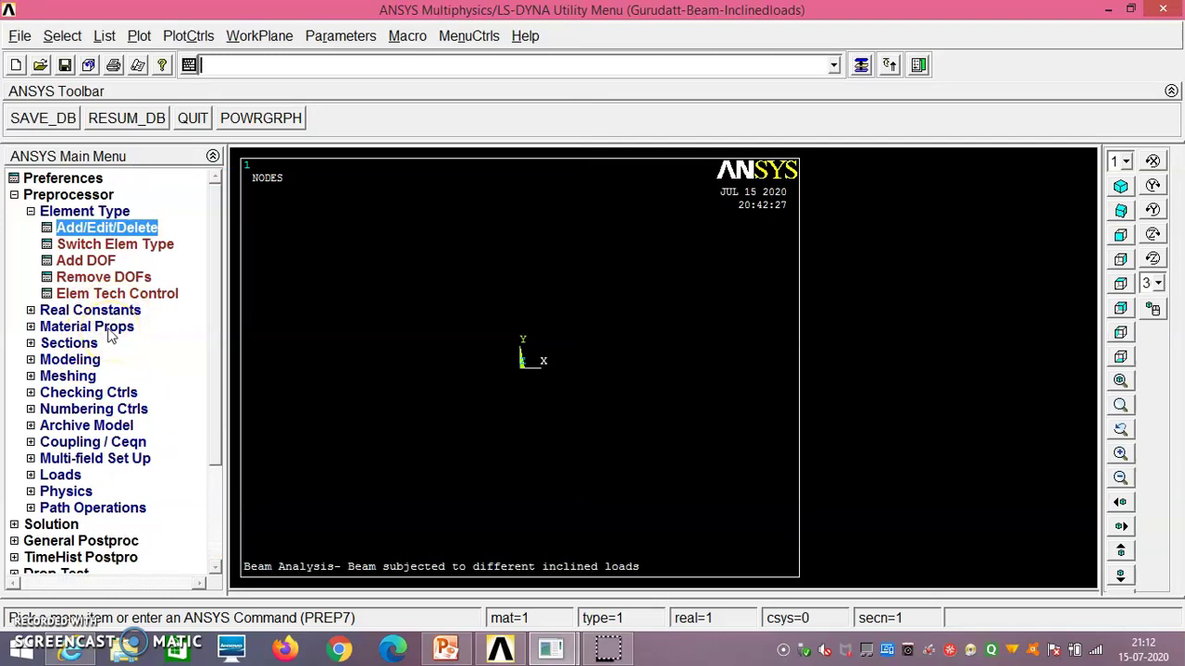
Add a structural linear elastic isotropic model to material number 1 with EX set to 210E9.
left_click(107, 328)
left_click(93, 311)
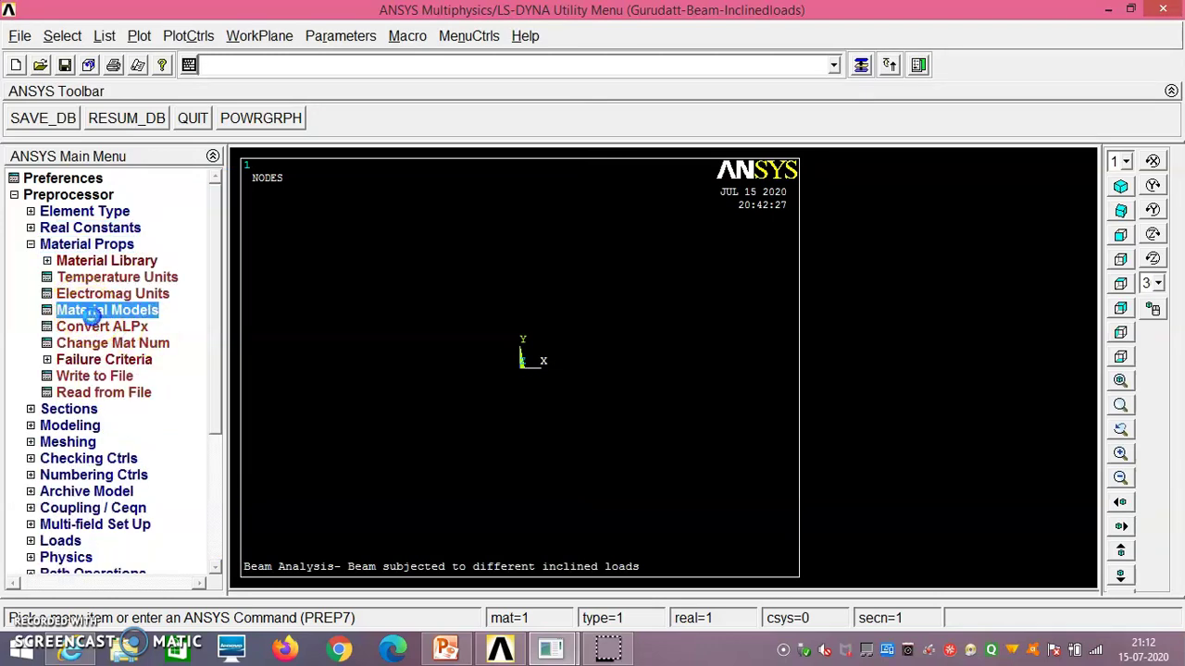
double_click(92, 311)
left_click(622, 297)
double_click(622, 296)
double_click(641, 313)
double_click(667, 330)
double_click(699, 347)
left_click(630, 415)
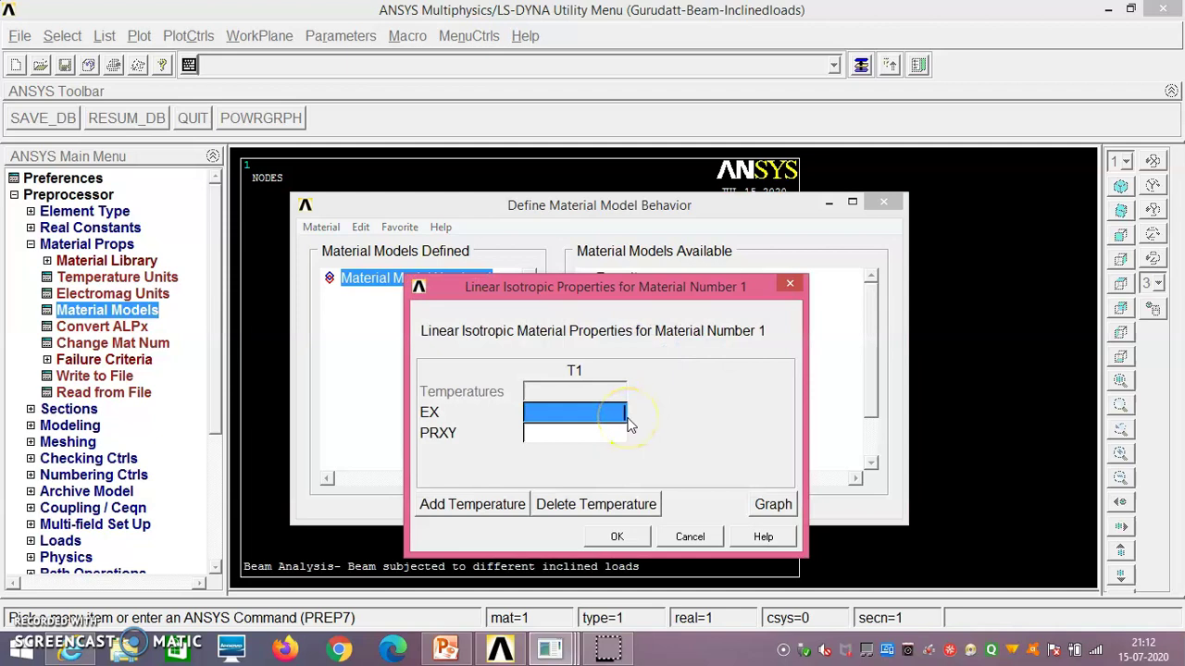
type("210E")
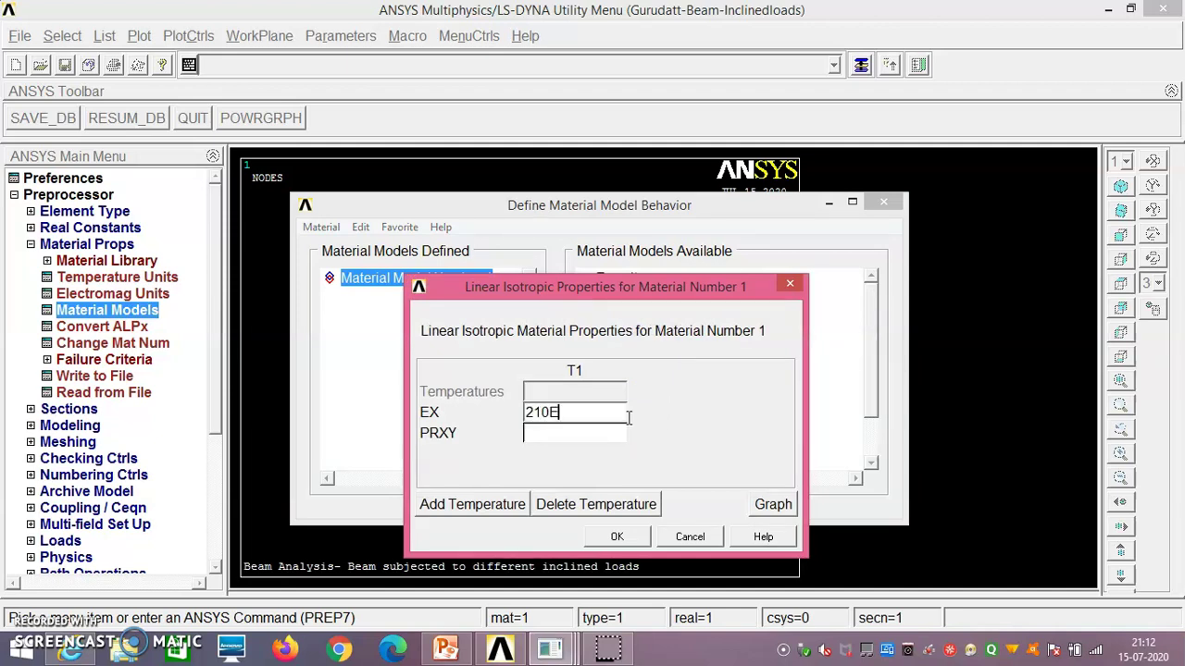
type("9")
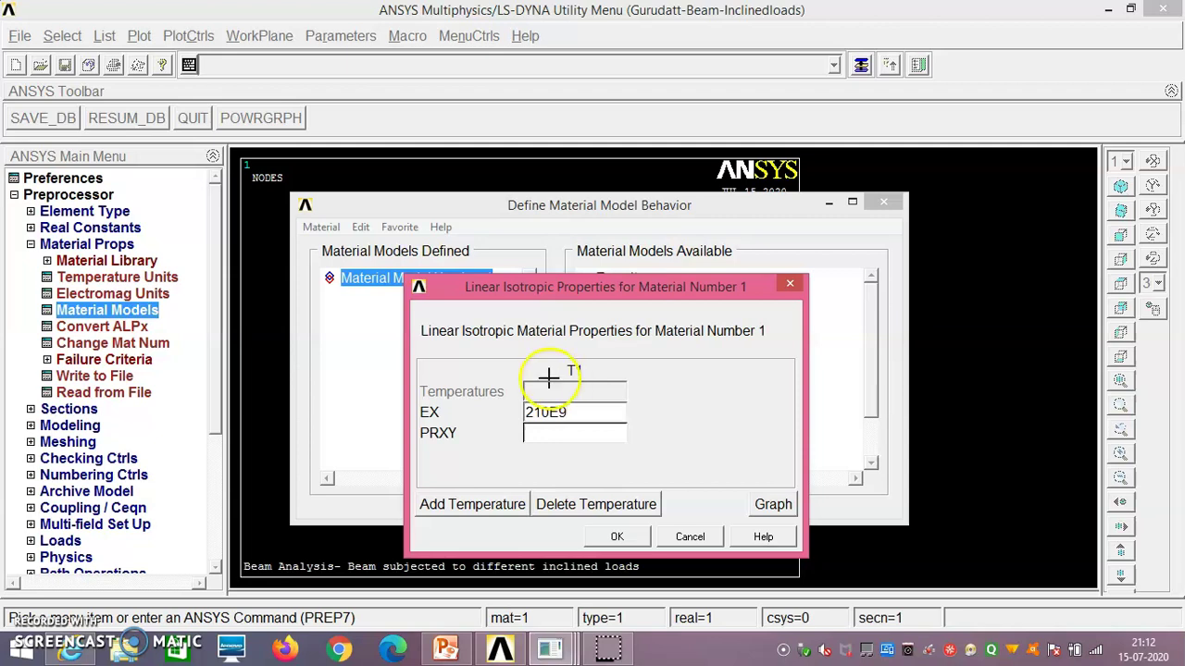
Set PRXY of the isotropic material to 0.27, accept the properties and exit the material model definition.
double_click(569, 440)
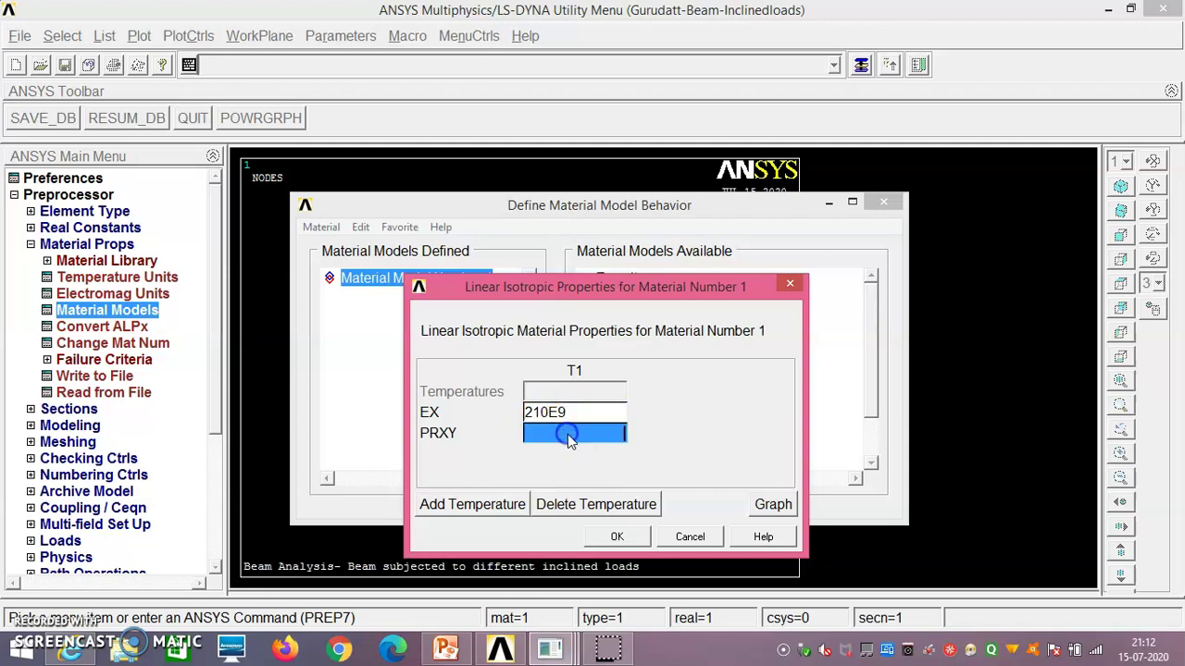
type("0.27")
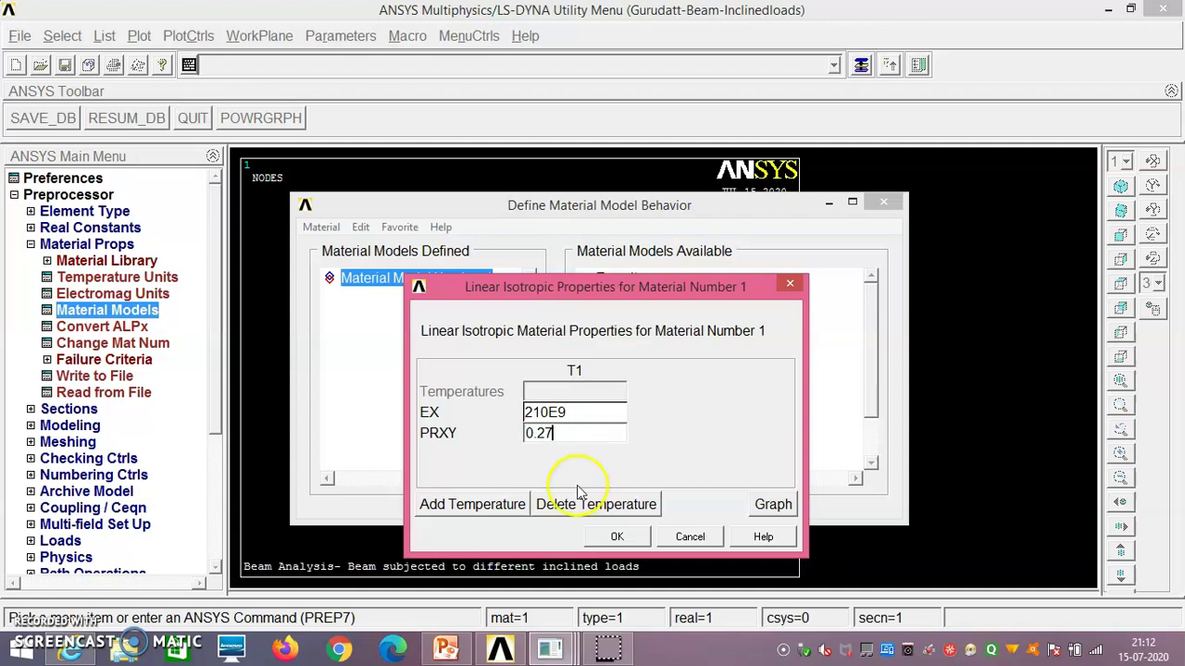
left_click(620, 539)
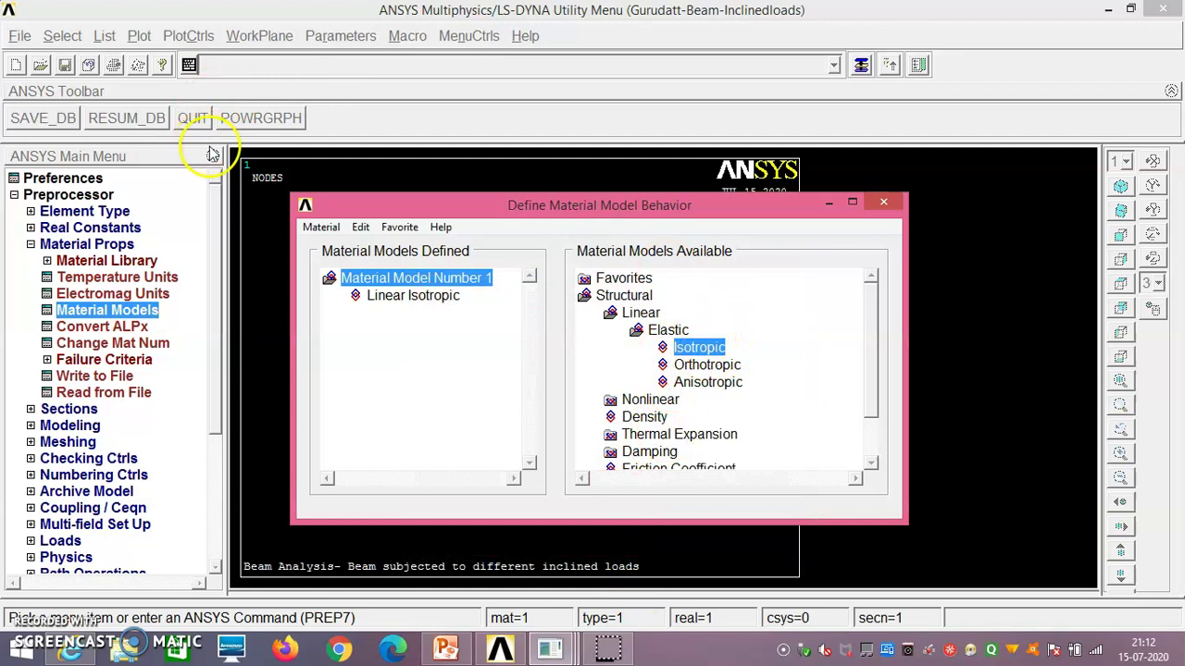
left_click(321, 227)
left_click(350, 267)
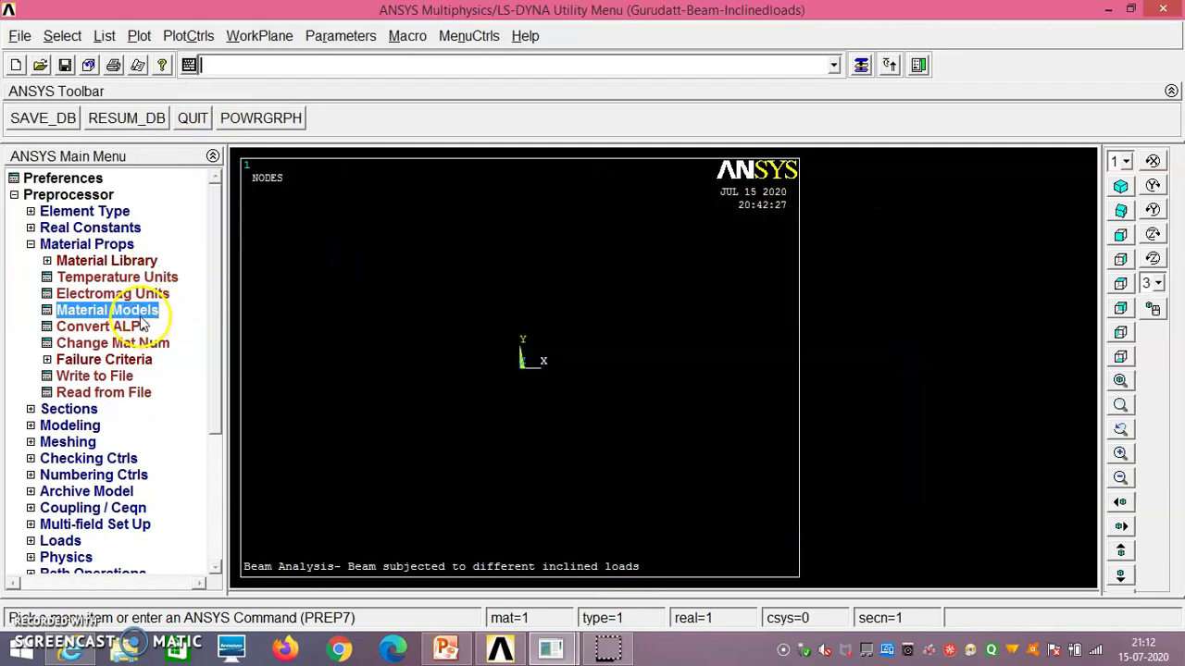
Create keypoint 1 in the active coordinate system at 0, 0, 0.
left_click(69, 425)
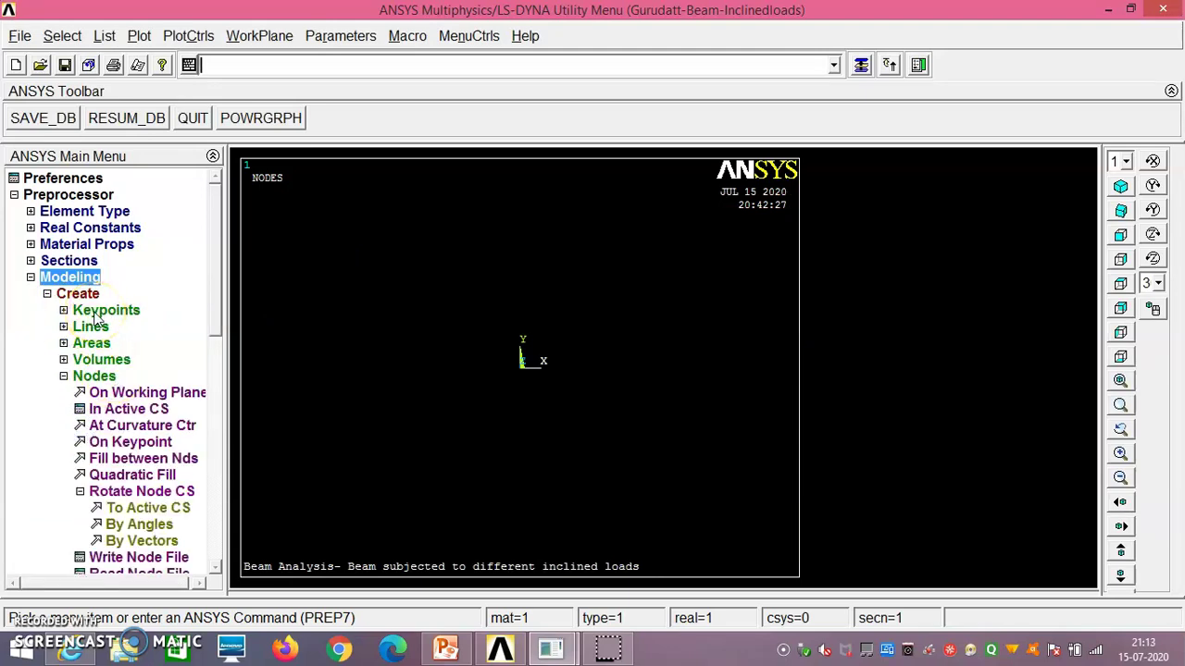
left_click(100, 312)
left_click(118, 344)
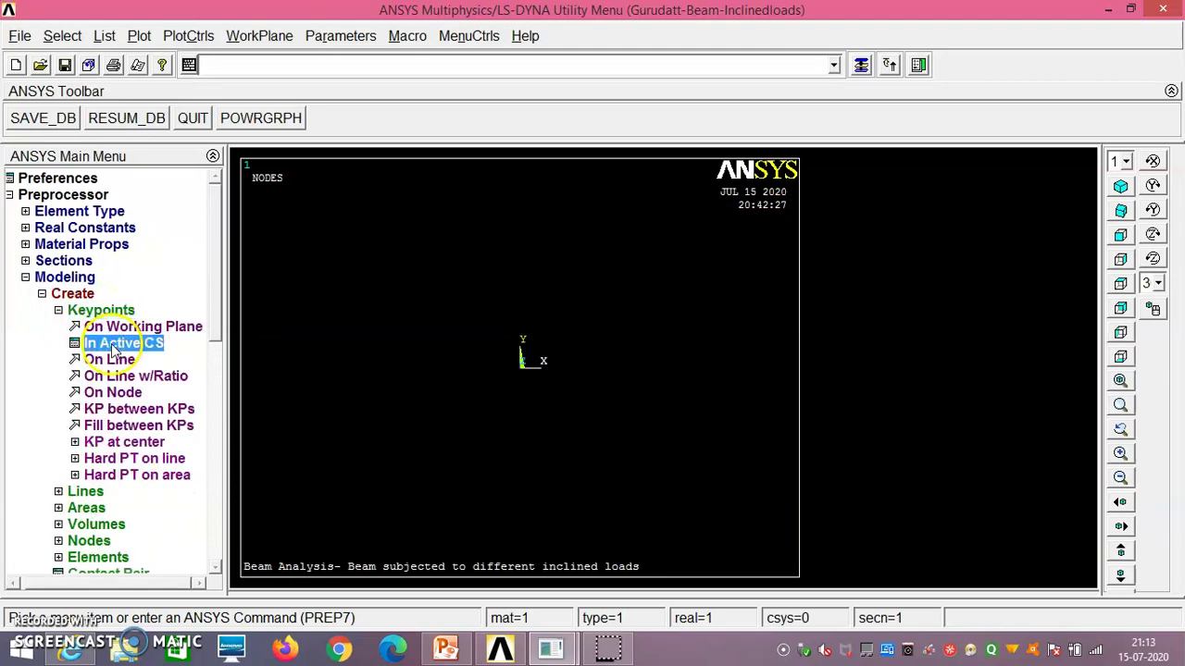
left_click(649, 314)
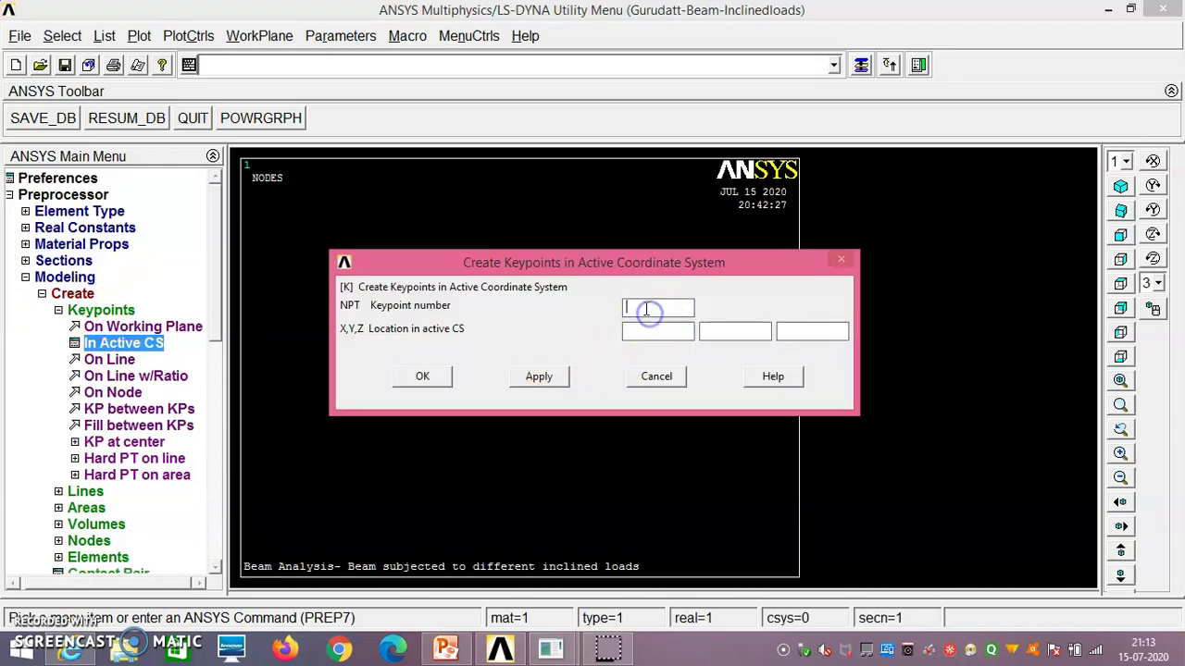
type("1")
left_click(635, 332)
type("0")
left_click(729, 330)
type("0")
left_click(788, 333)
type("0")
left_click(538, 375)
Create keypoint 2 at 1, 0, 0 and keypoint 3 at 2, 0, 0.
left_click(659, 306)
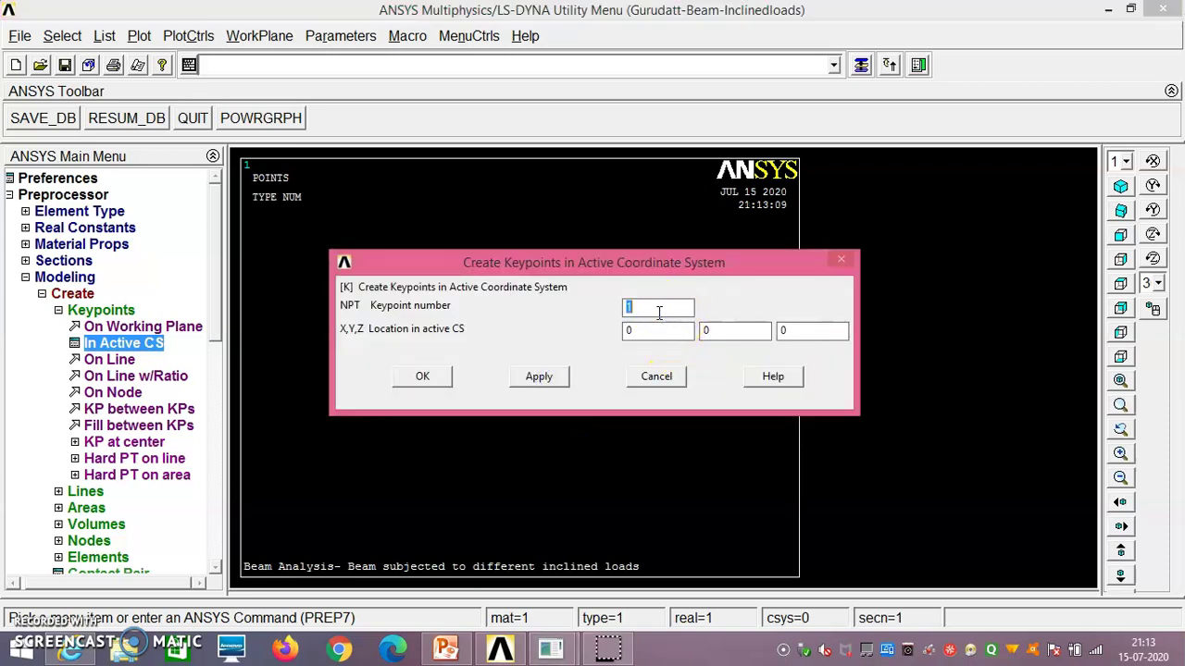
double_click(656, 332)
left_click(541, 375)
left_click(647, 308)
left_click(542, 379)
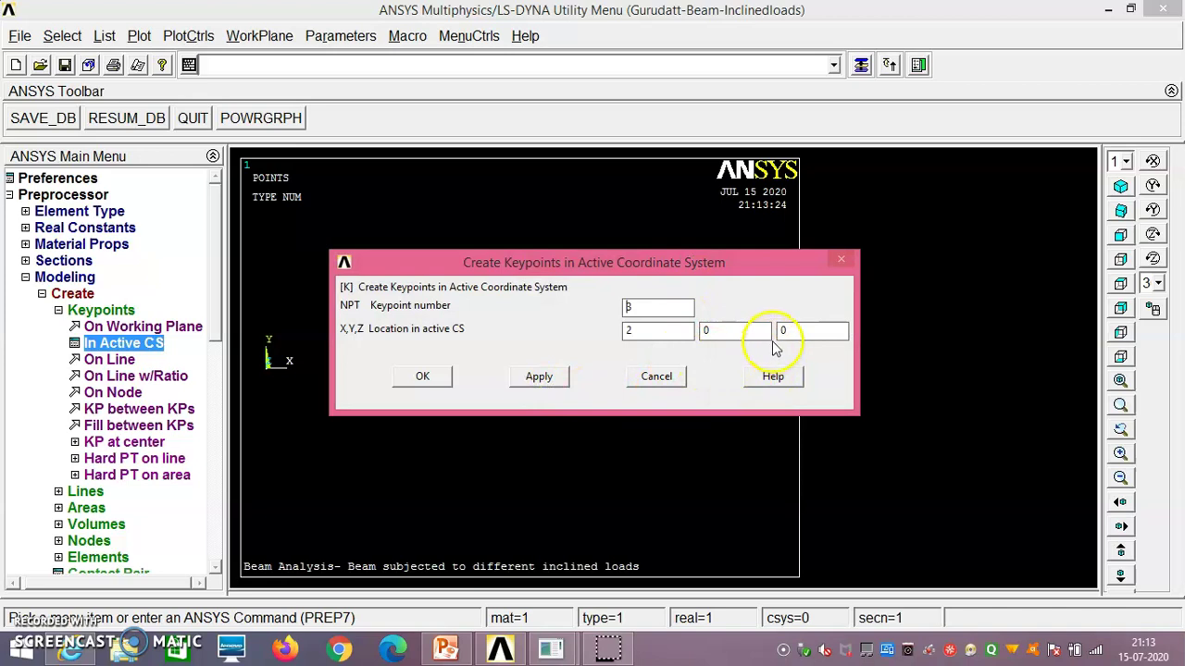
Create keypoint 4 in the active coordinate system at 3, 0, 0.
double_click(652, 310)
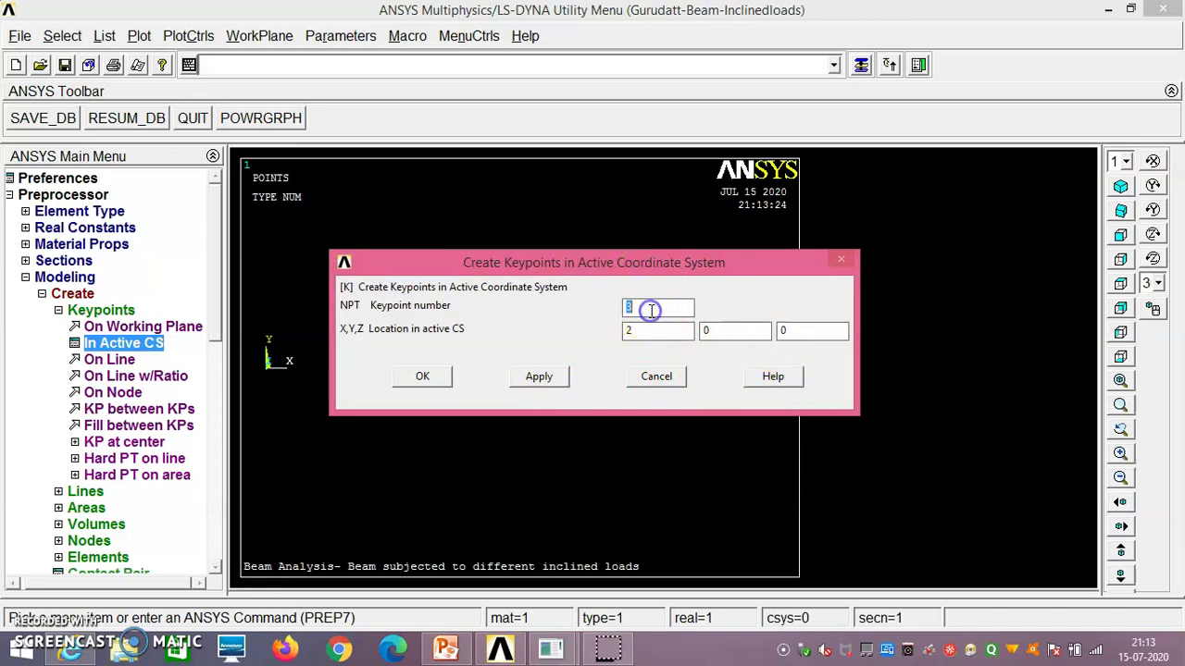
type("4")
left_click(645, 330)
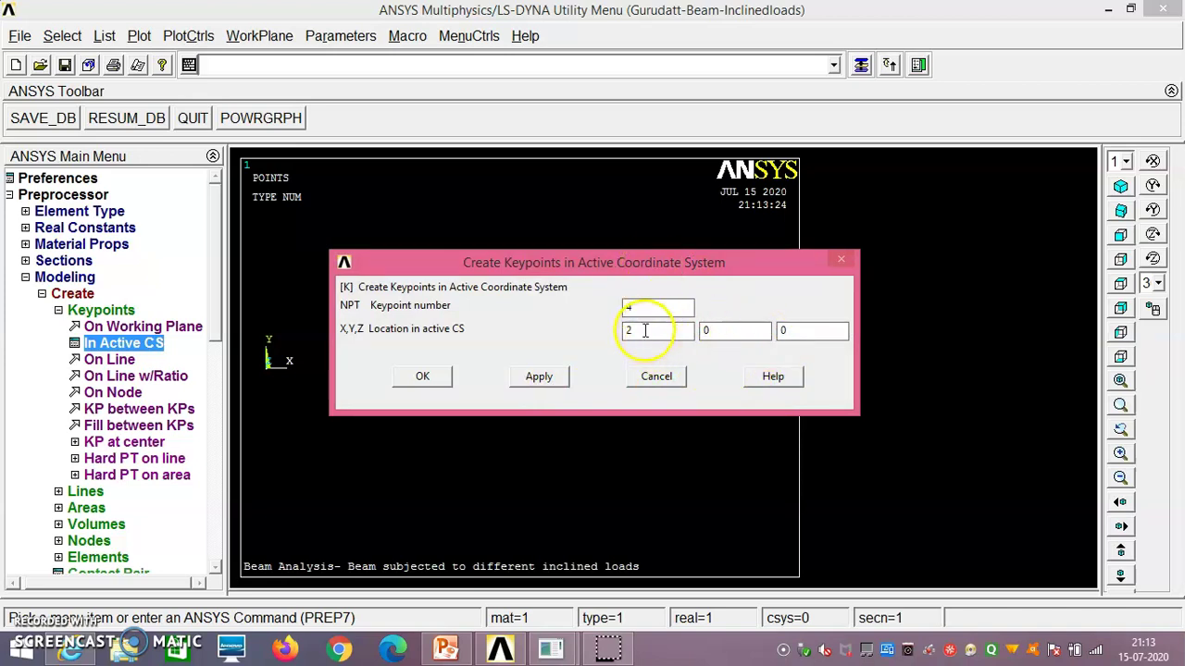
double_click(646, 332)
type("3")
left_click(539, 376)
Create keypoint 5 at 4, 0, 0 and finish creating keypoints.
left_click(655, 312)
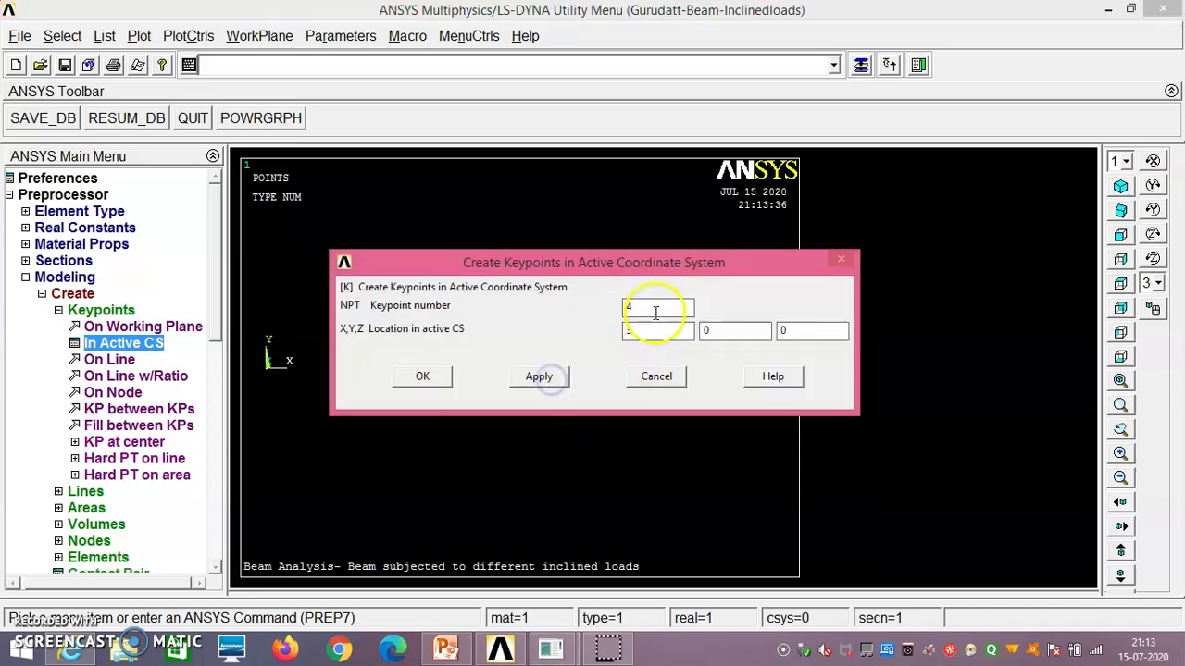
double_click(652, 311)
type("5")
double_click(647, 331)
type("4")
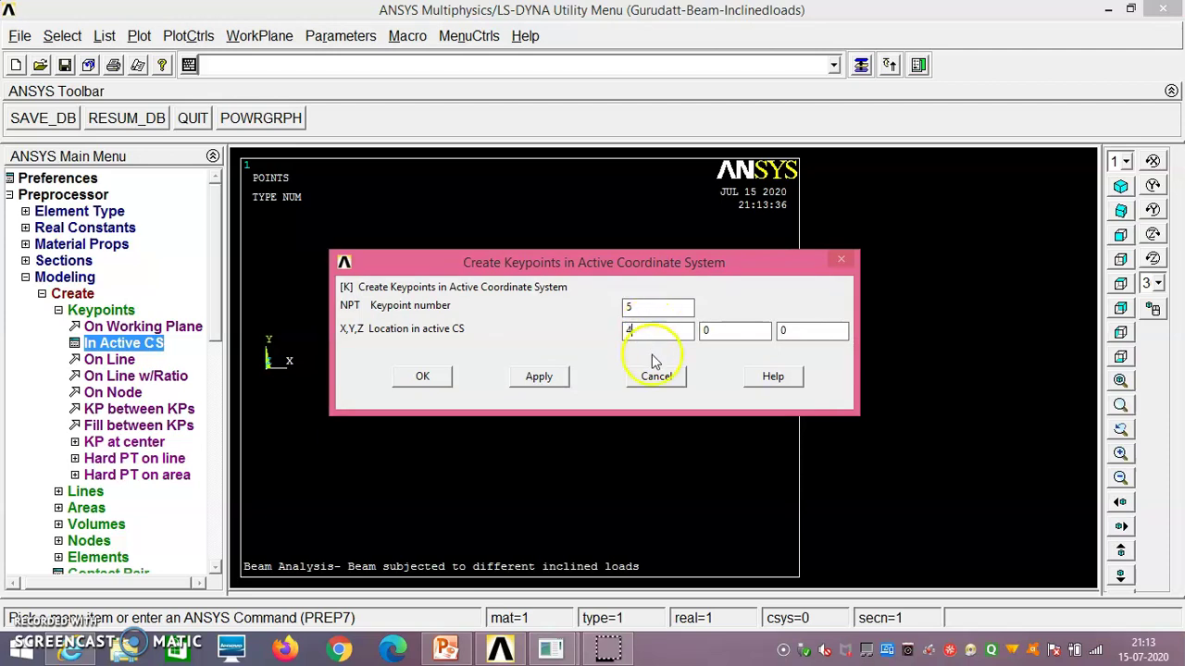
left_click(421, 379)
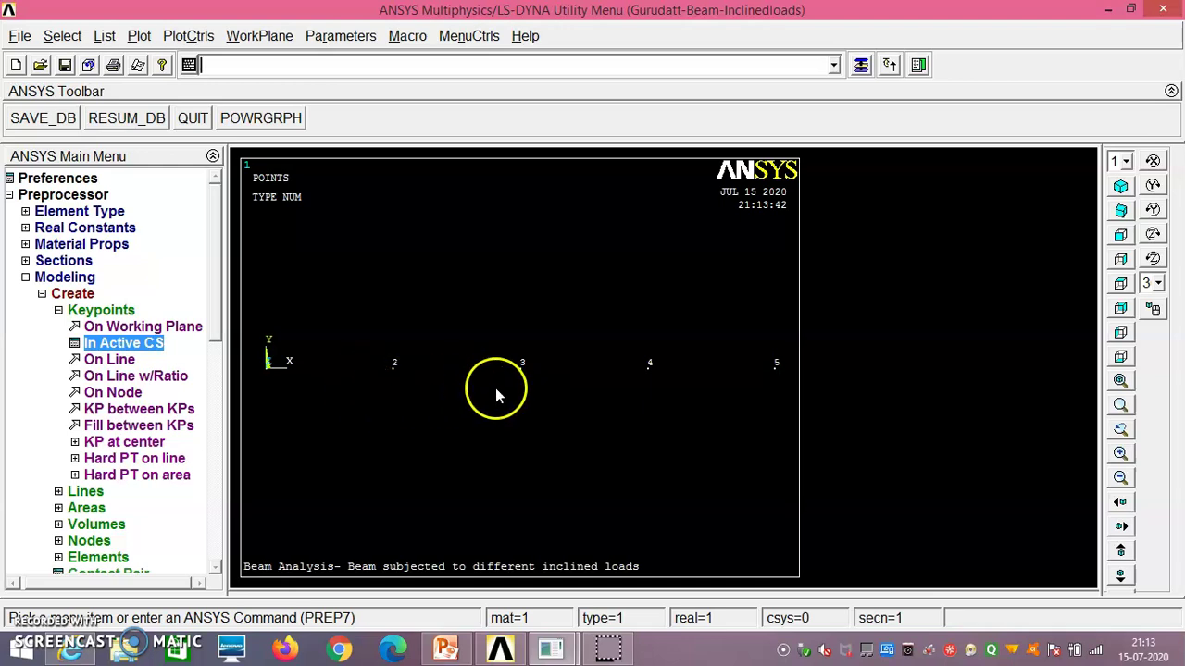